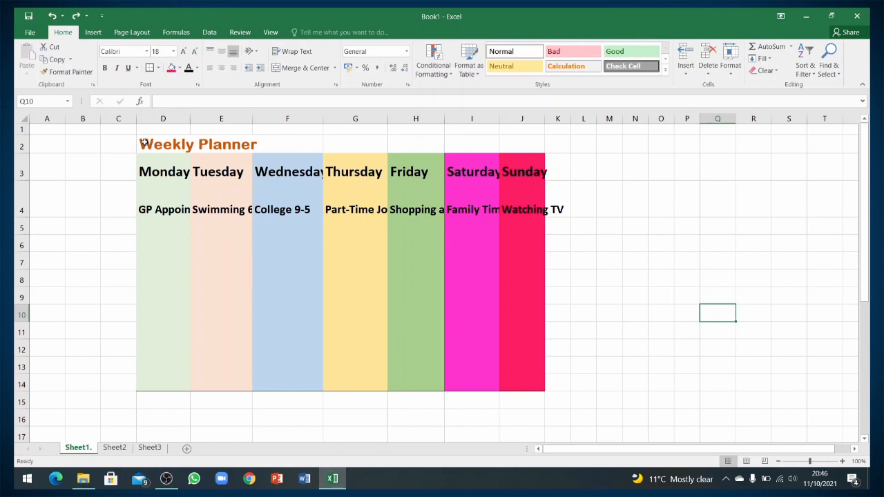
Apply All Borders to the planner table D2:J14.
{"action": "left_click_drag", "start_coordinate": [145, 143], "coordinate": [544, 353]}
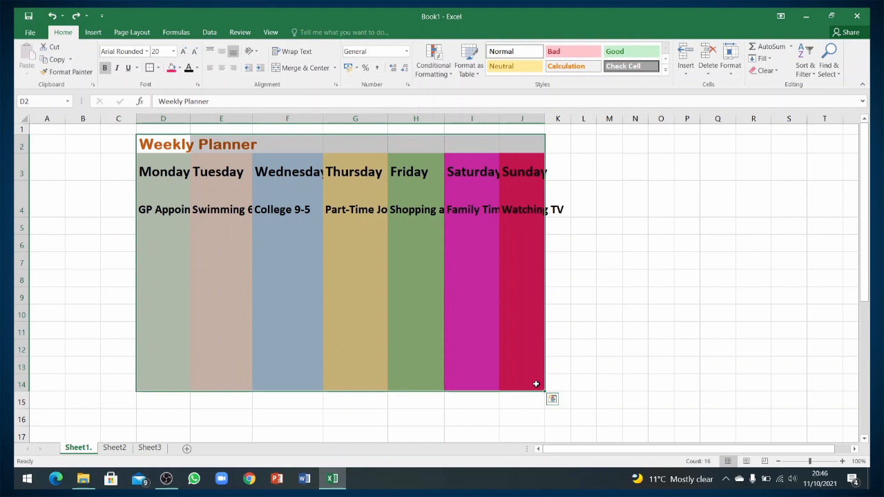
{"action": "left_click", "coordinate": [159, 69]}
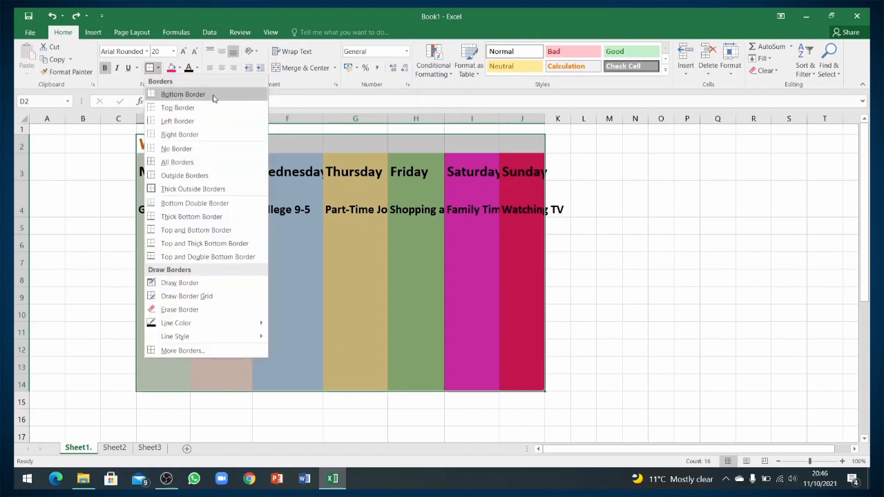
{"action": "left_click", "coordinate": [194, 164]}
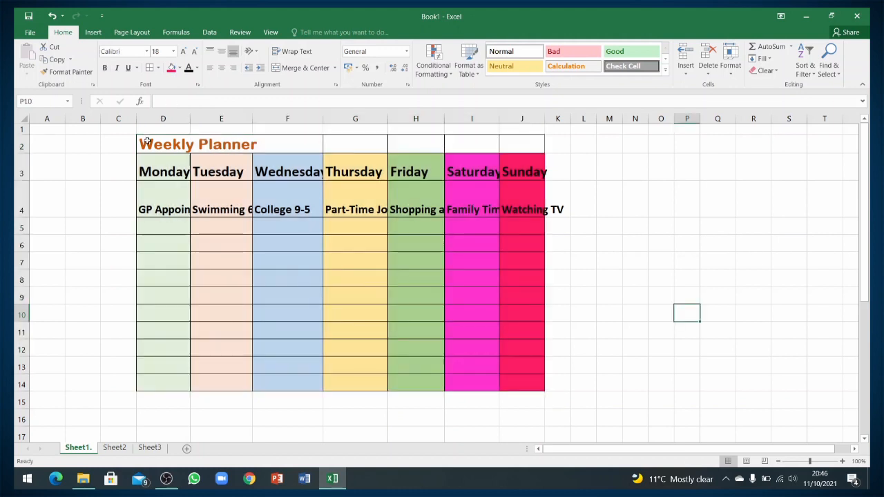
Add a Thick Outside Border around the whole D2:J14 planner.
{"action": "mouse_move", "coordinate": [147, 141]}
{"action": "left_mouse_down"}
{"action": "mouse_move", "coordinate": [183, 166]}
{"action": "mouse_move", "coordinate": [422, 207]}
{"action": "mouse_move", "coordinate": [535, 363]}
{"action": "mouse_move", "coordinate": [538, 384]}
{"action": "left_mouse_up"}
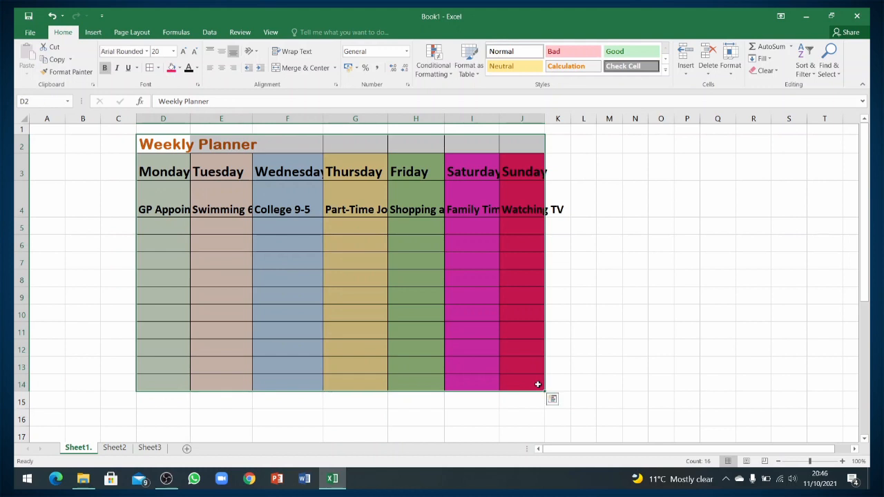
{"action": "left_click", "coordinate": [159, 68]}
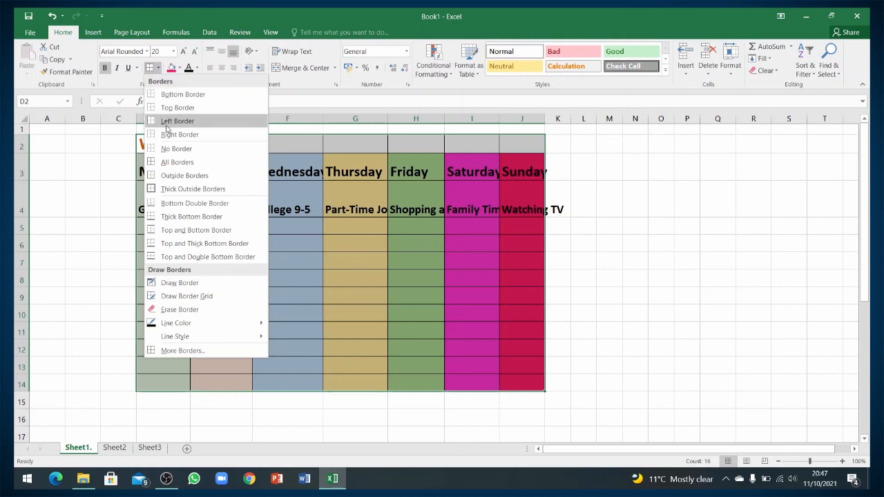
{"action": "left_click", "coordinate": [211, 190]}
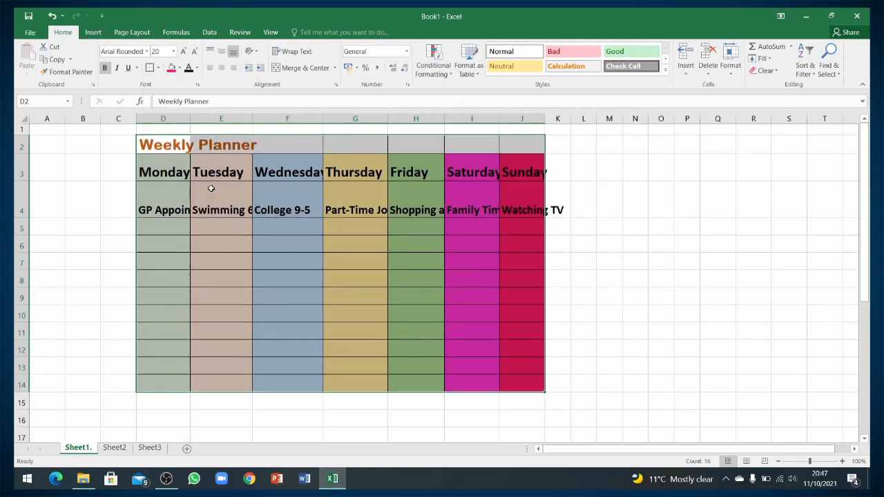
{"action": "left_click", "coordinate": [668, 308]}
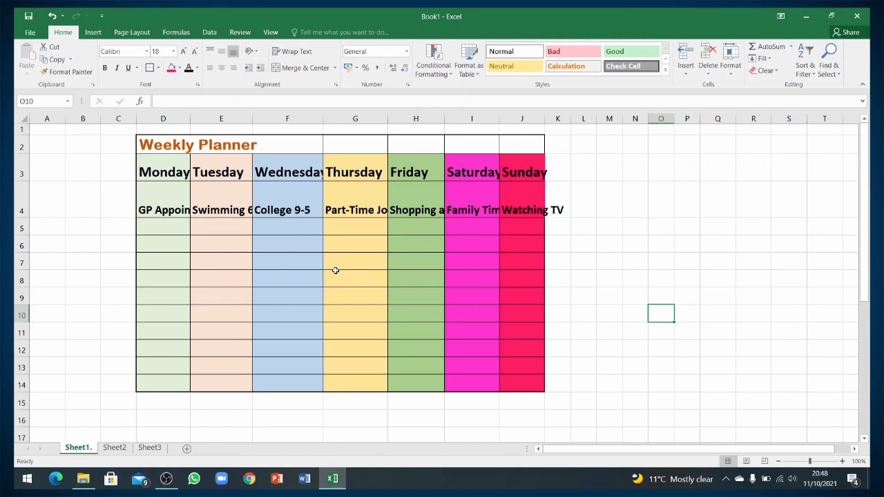
AutoFit columns D to J, then narrow column D and AutoFit it again.
{"action": "left_click", "coordinate": [158, 117]}
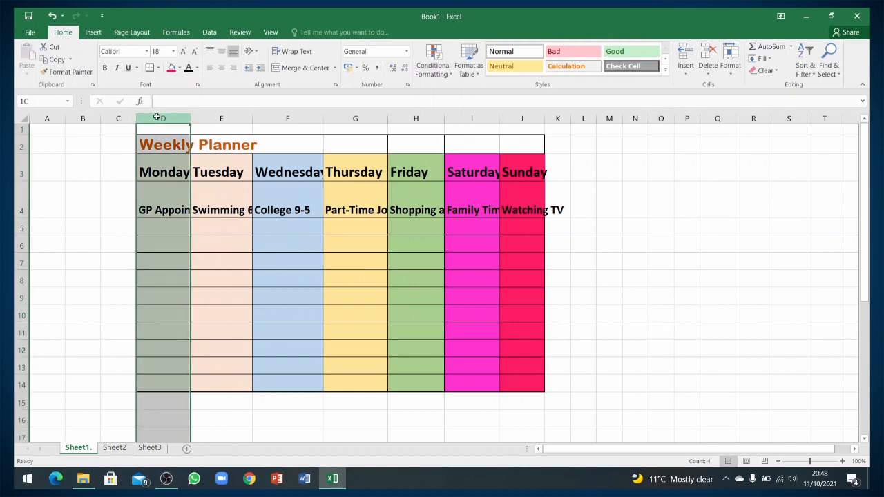
{"action": "left_click_drag", "start_coordinate": [158, 117], "coordinate": [525, 121]}
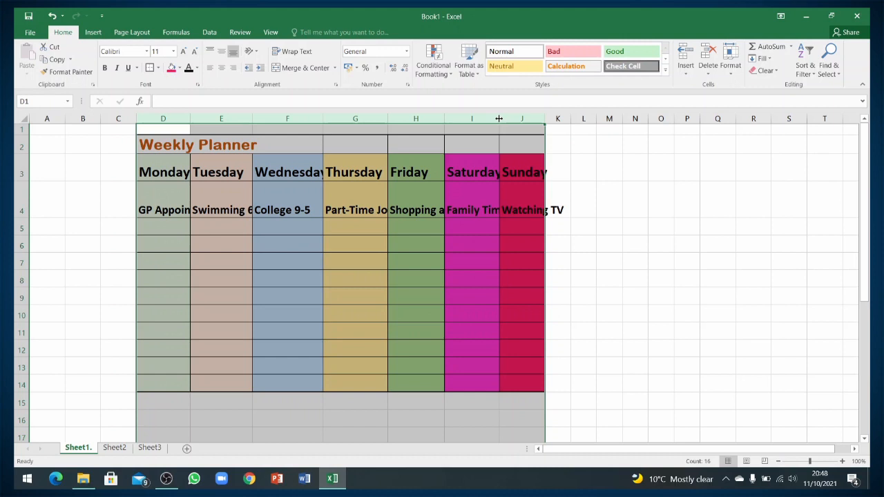
{"action": "double_click", "coordinate": [499, 117]}
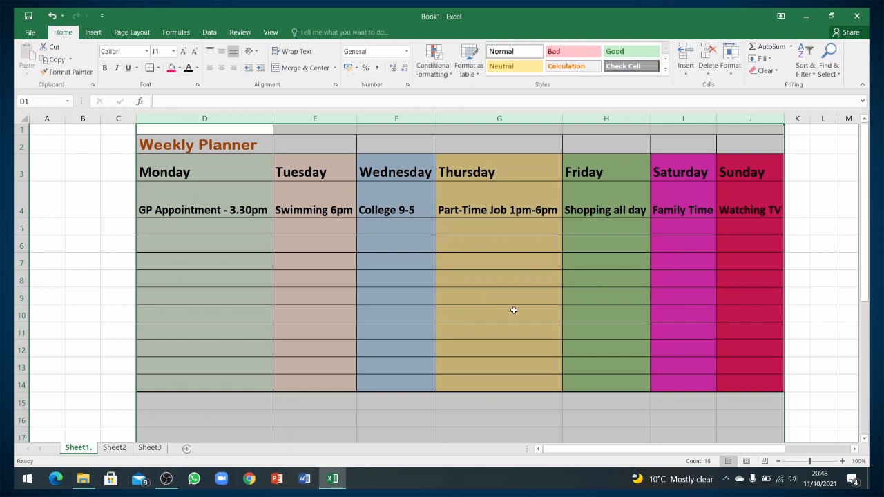
{"action": "left_click", "coordinate": [525, 282]}
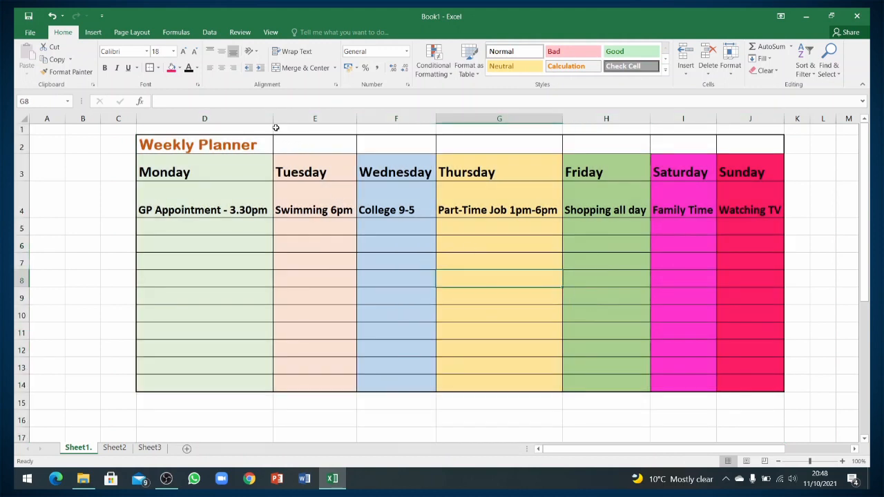
{"action": "left_click_drag", "start_coordinate": [274, 119], "coordinate": [253, 120]}
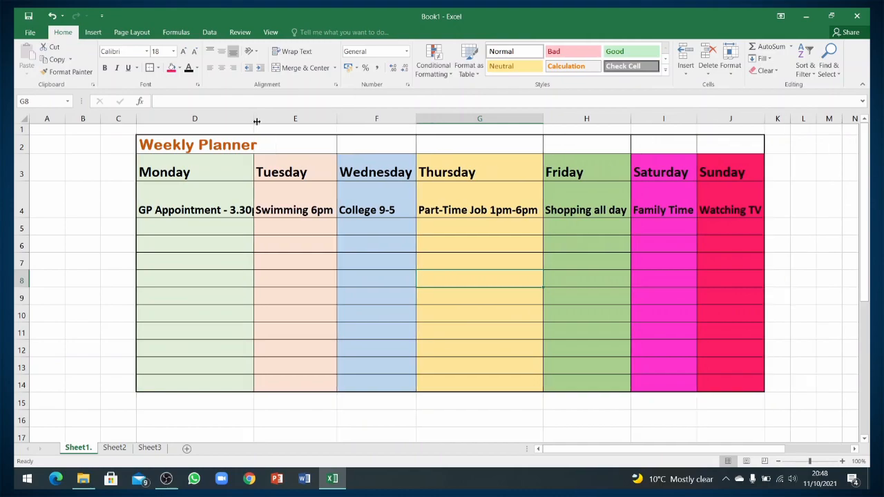
{"action": "double_click", "coordinate": [253, 120]}
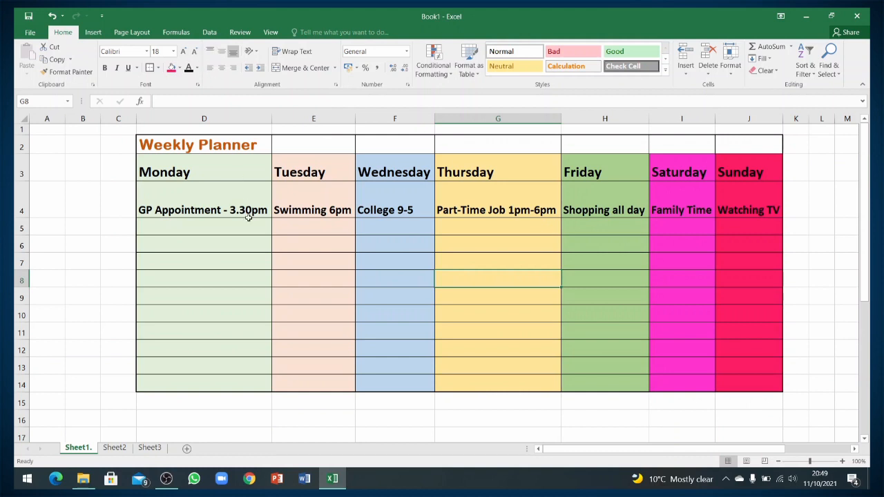
{"action": "left_click", "coordinate": [161, 205]}
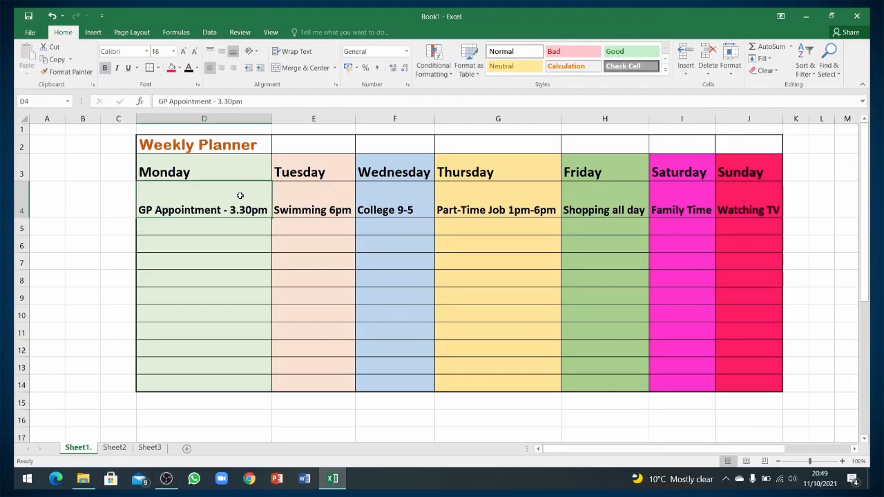
{"action": "left_click", "coordinate": [212, 54]}
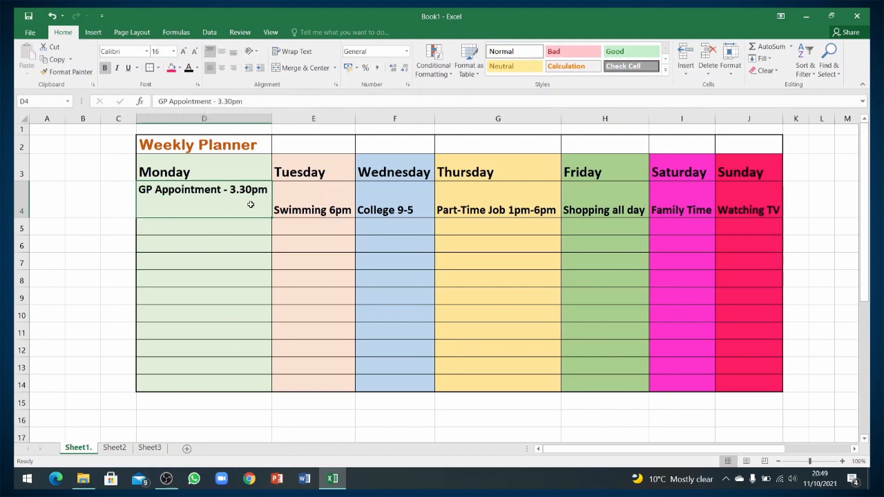
{"action": "left_click", "coordinate": [223, 54]}
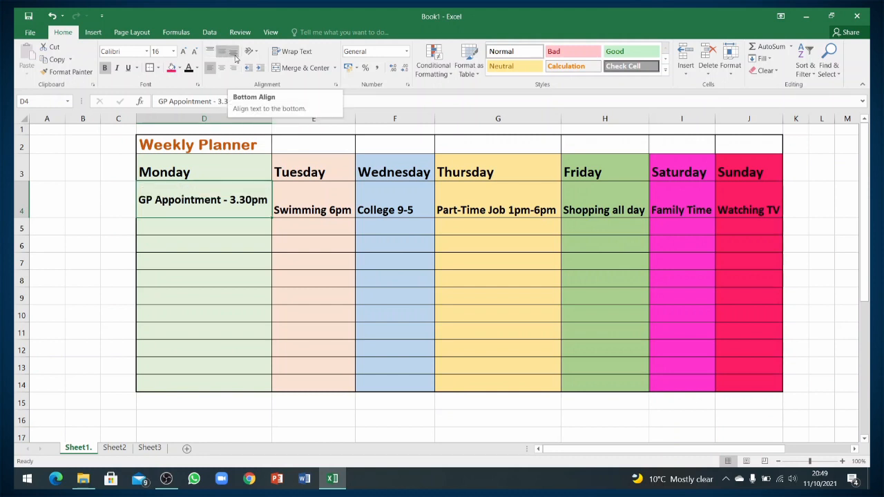
{"action": "left_click", "coordinate": [235, 56]}
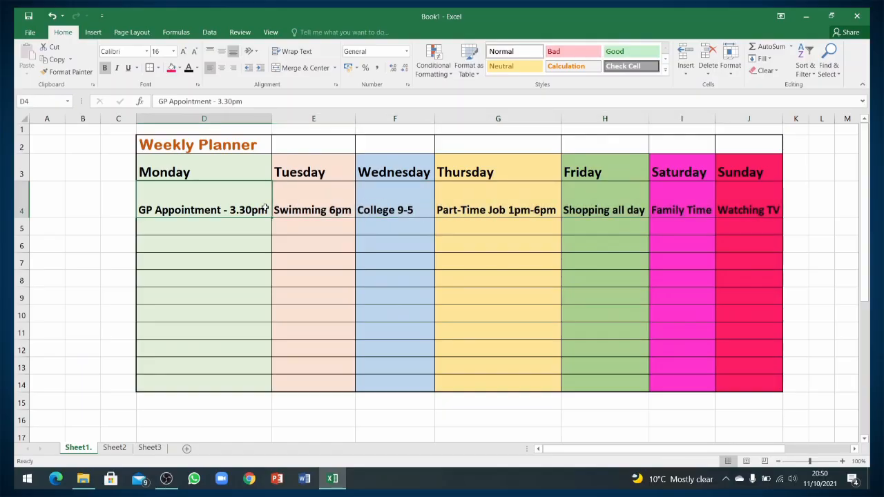
Middle-align the D4:J4 activities and decrease their font size to 14.
{"action": "left_click_drag", "start_coordinate": [143, 195], "coordinate": [755, 214]}
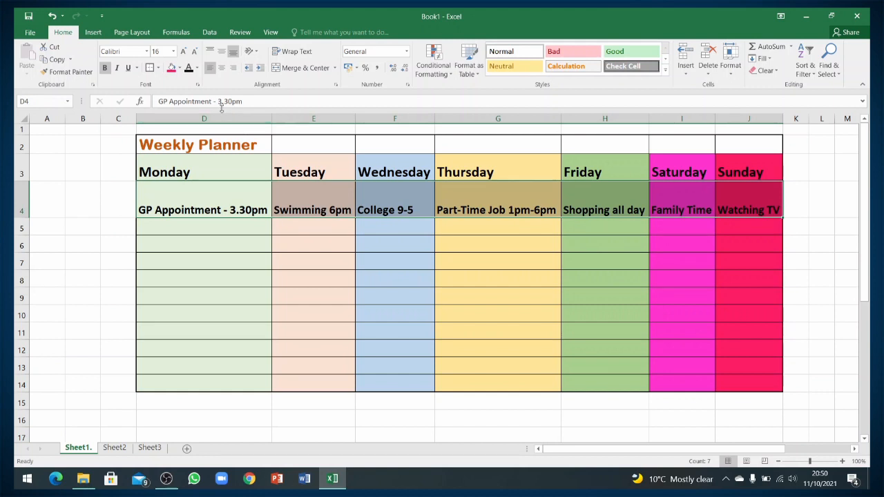
{"action": "left_click", "coordinate": [221, 54]}
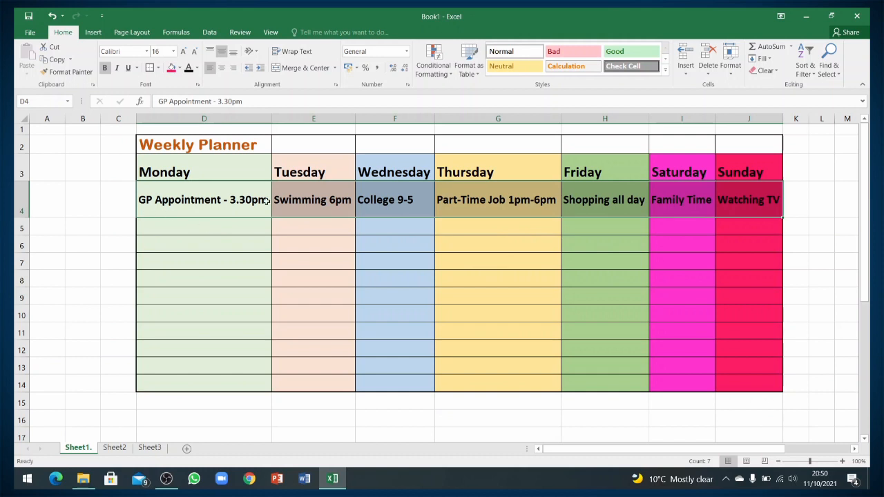
{"action": "left_click", "coordinate": [194, 52]}
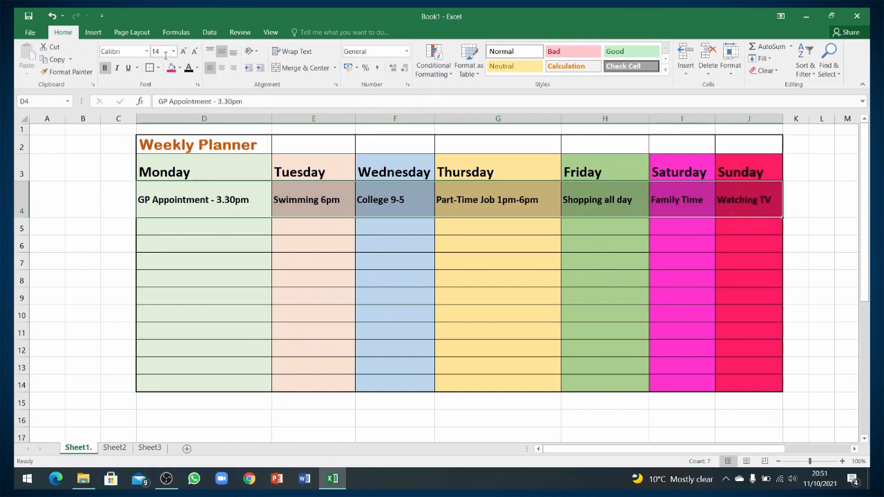
{"action": "left_click", "coordinate": [483, 256]}
{"action": "left_click_drag", "start_coordinate": [152, 199], "coordinate": [770, 199]}
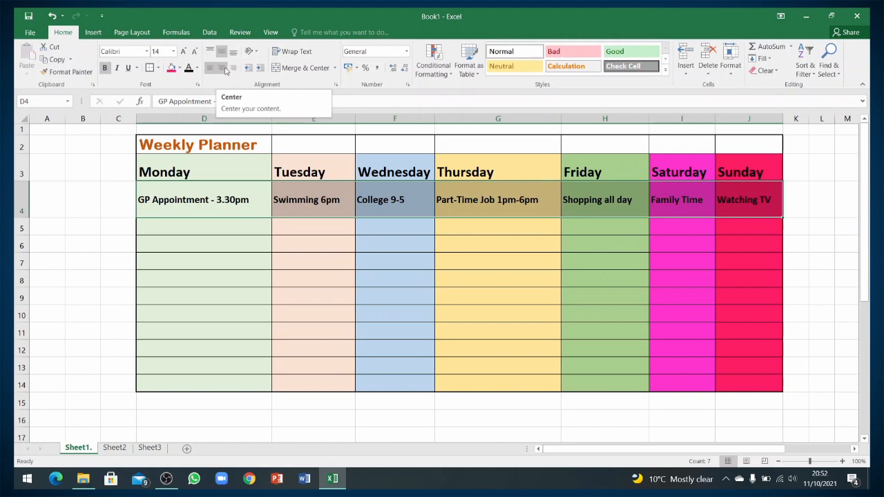
Try centre and right alignment on the row 4 activities, then decrease their indent.
{"action": "left_click", "coordinate": [225, 70]}
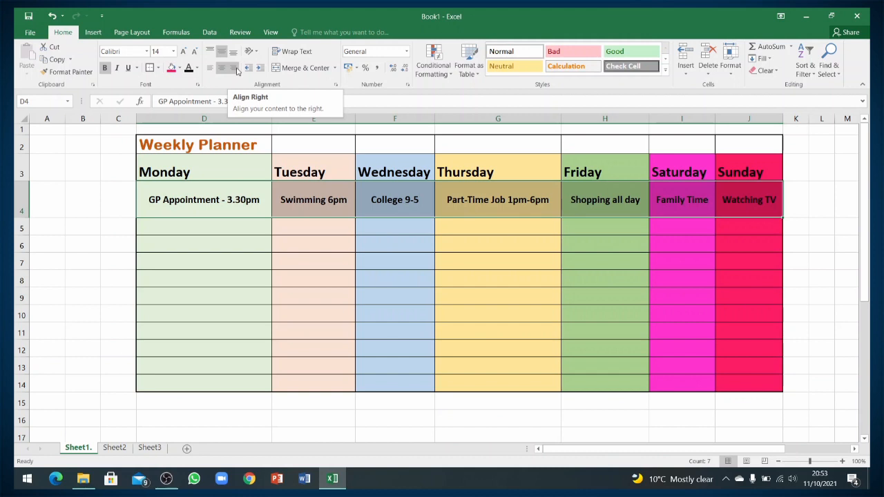
{"action": "left_click", "coordinate": [237, 71]}
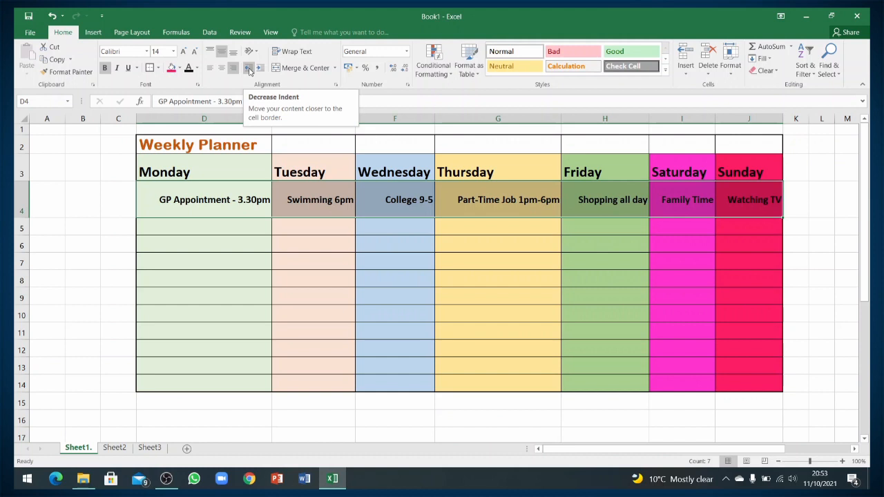
{"action": "left_click", "coordinate": [249, 68]}
{"action": "left_click", "coordinate": [249, 68]}
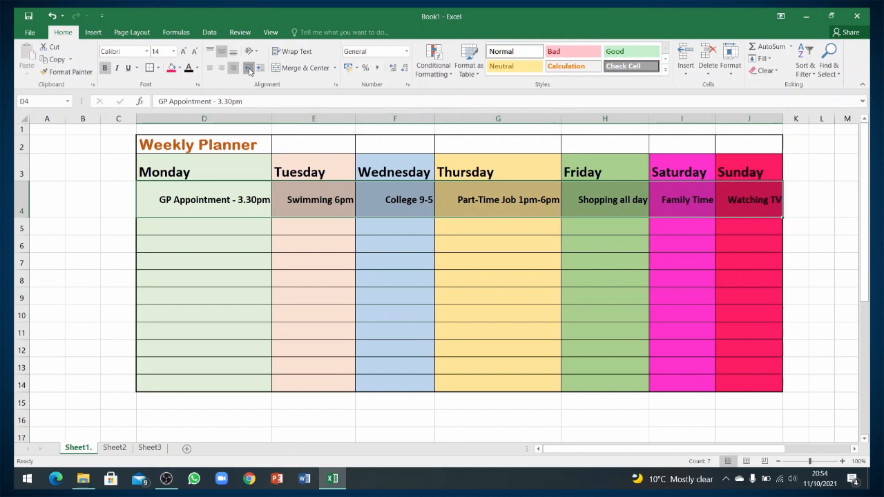
{"action": "left_click", "coordinate": [249, 69]}
{"action": "left_click", "coordinate": [249, 68]}
{"action": "left_click", "coordinate": [250, 69]}
{"action": "left_click", "coordinate": [249, 69]}
Left-align the activities in D4:J4.
{"action": "left_click_drag", "start_coordinate": [151, 199], "coordinate": [768, 200]}
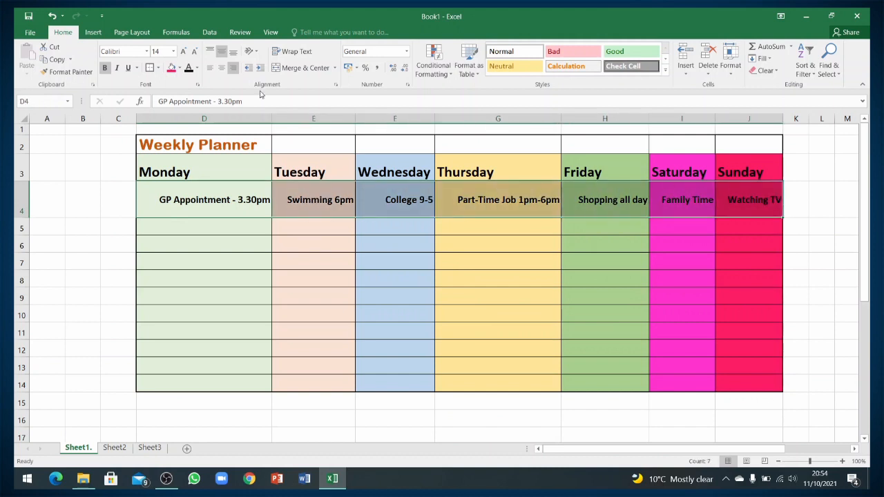
{"action": "left_click", "coordinate": [208, 68]}
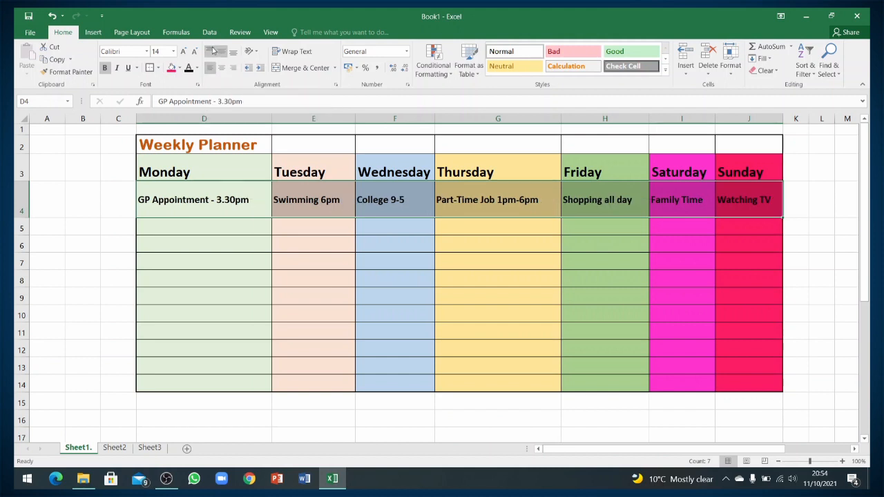
{"action": "left_click", "coordinate": [248, 70]}
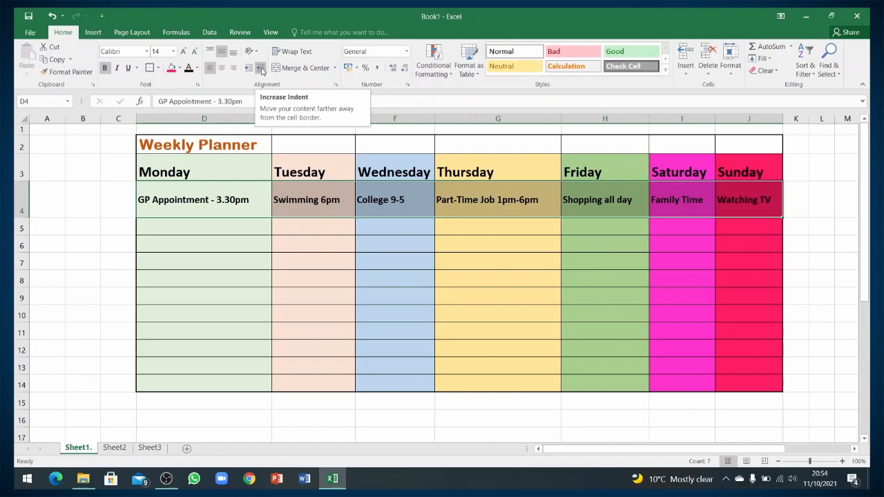
Indent the row 4 activities seven levels, then remove one level with Decrease Indent.
{"action": "left_click", "coordinate": [261, 70]}
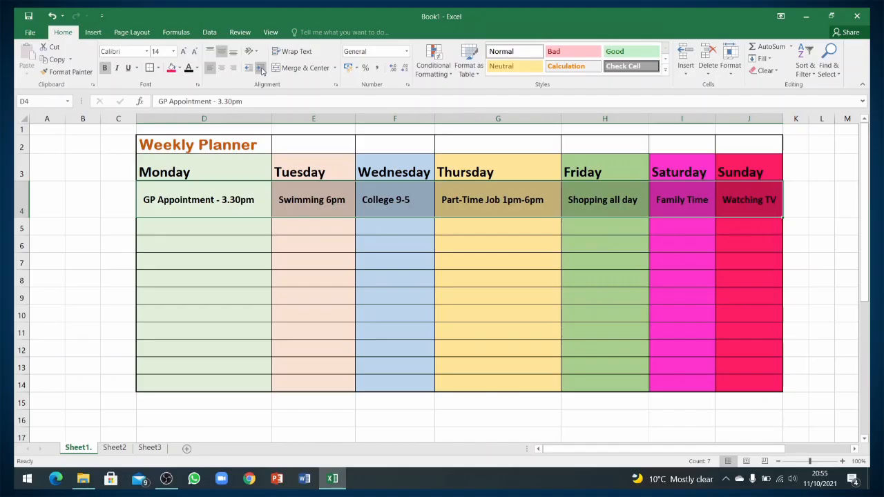
{"action": "left_click", "coordinate": [262, 70]}
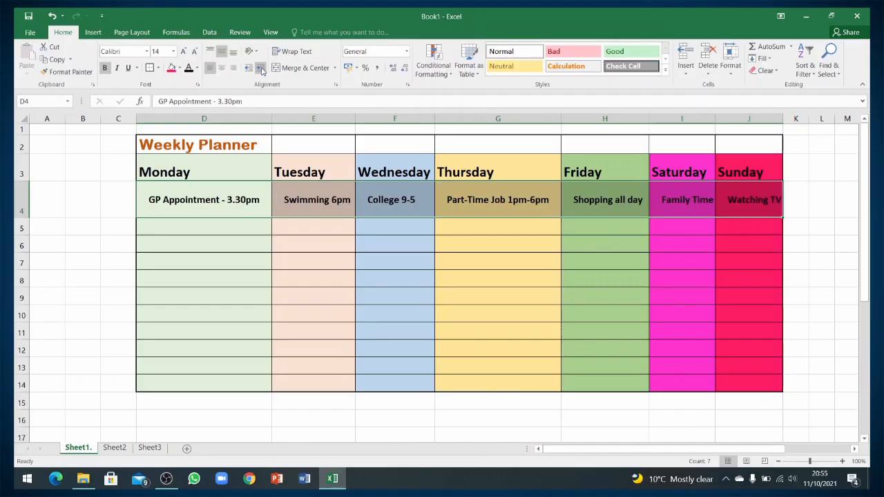
{"action": "left_click", "coordinate": [261, 70]}
{"action": "left_click", "coordinate": [262, 70]}
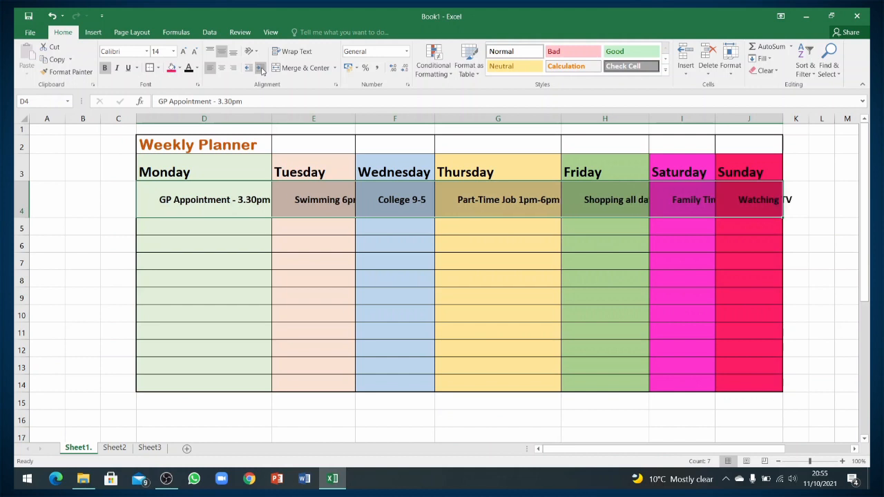
{"action": "left_click", "coordinate": [262, 70]}
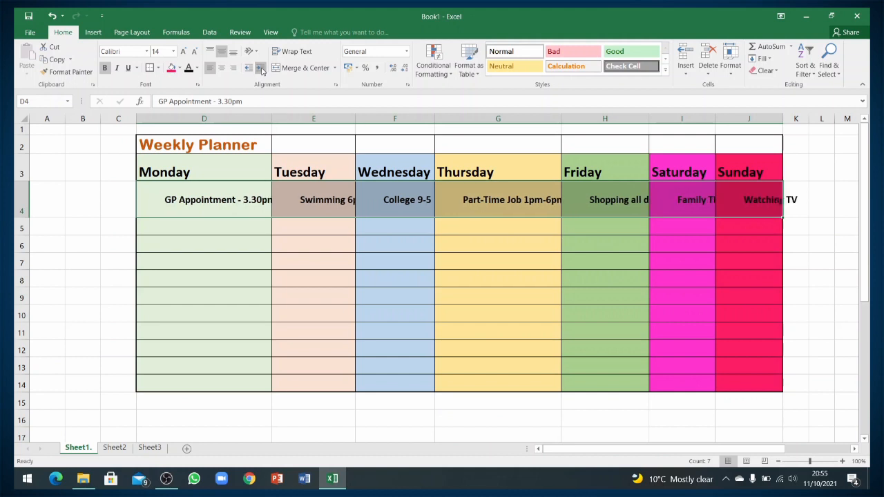
{"action": "left_click", "coordinate": [262, 70]}
{"action": "left_click", "coordinate": [262, 70]}
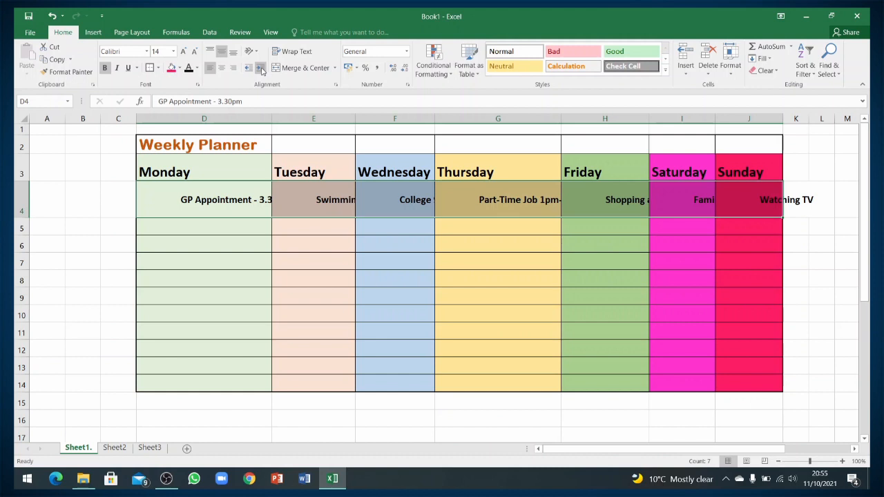
{"action": "left_click", "coordinate": [249, 68]}
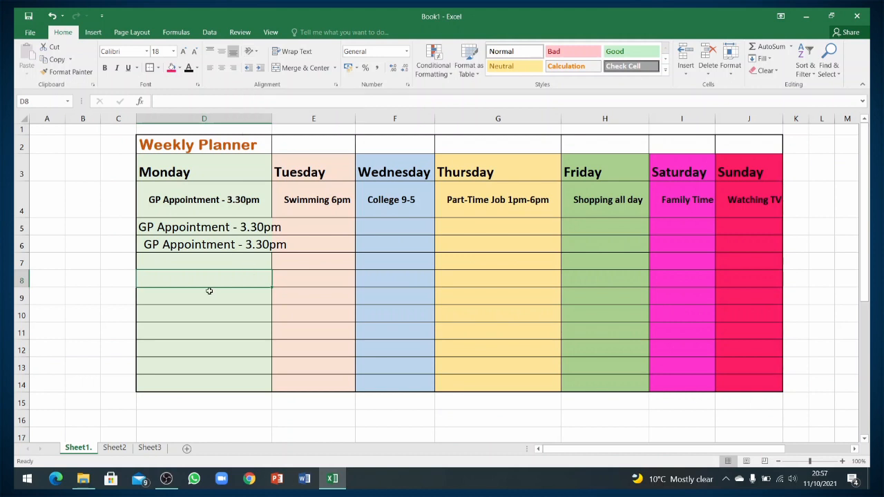
{"action": "left_click", "coordinate": [198, 172]}
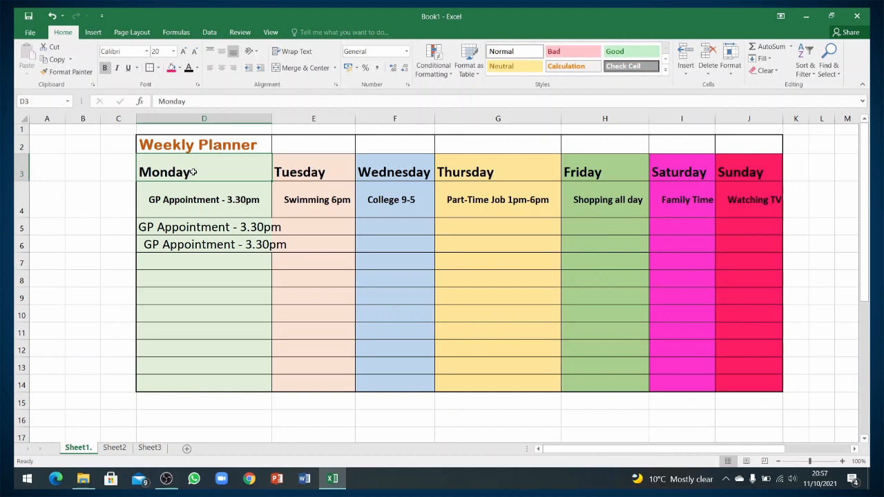
Try counterclockwise, clockwise and vertical text on the Monday–Sunday headings, fitting row 3's height.
{"action": "left_click_drag", "start_coordinate": [193, 172], "coordinate": [750, 168]}
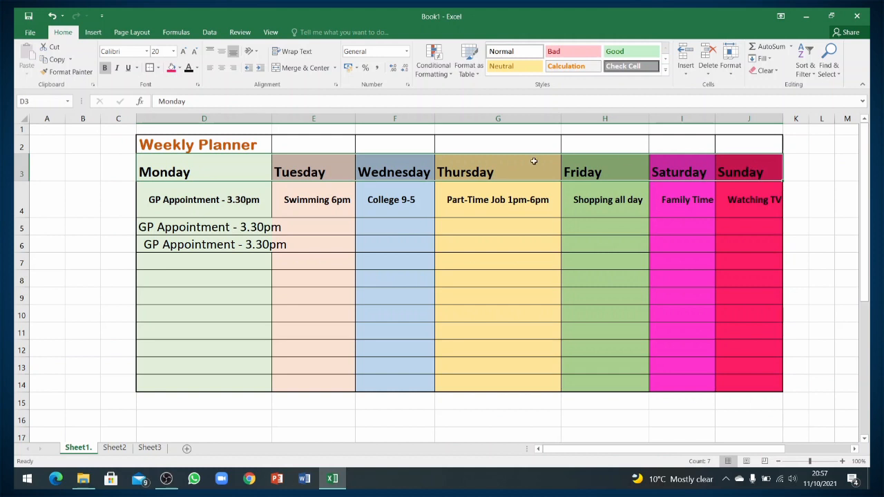
{"action": "left_click", "coordinate": [256, 52]}
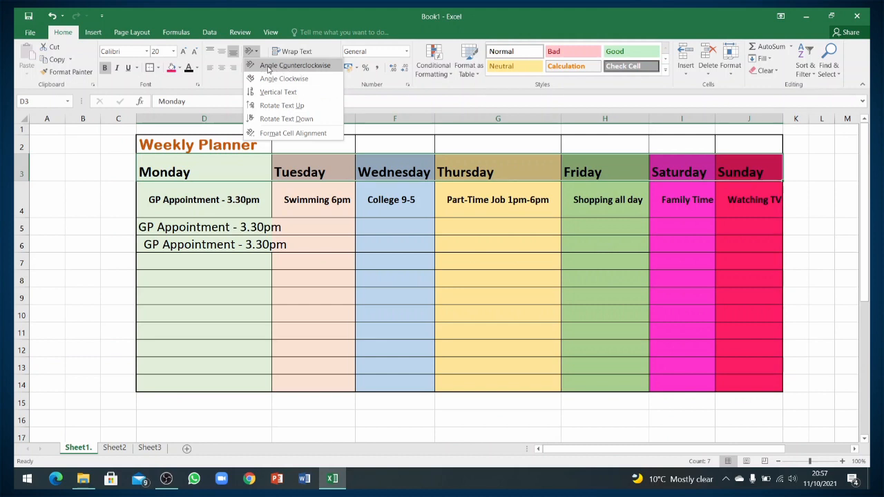
{"action": "left_click", "coordinate": [252, 66]}
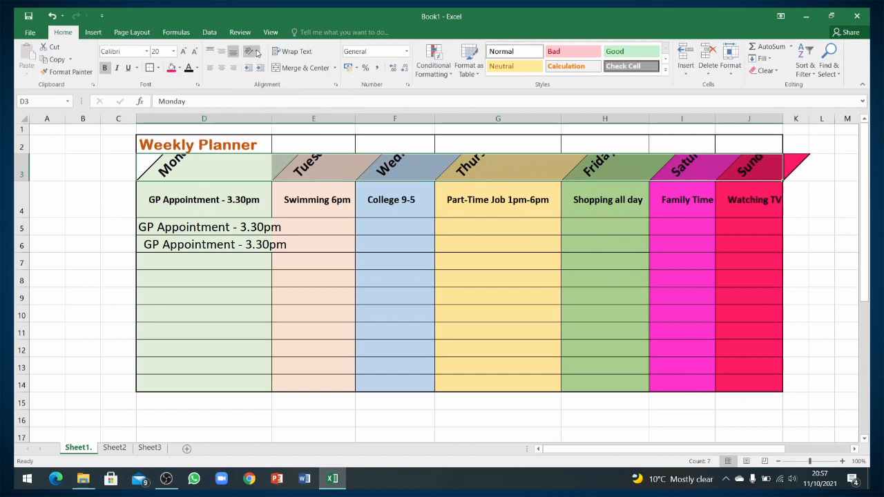
{"action": "left_click", "coordinate": [254, 52]}
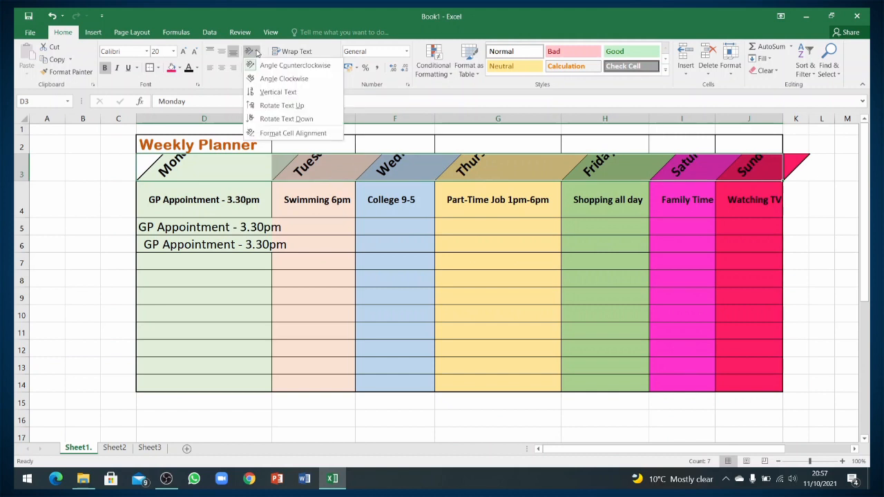
{"action": "left_click", "coordinate": [284, 79]}
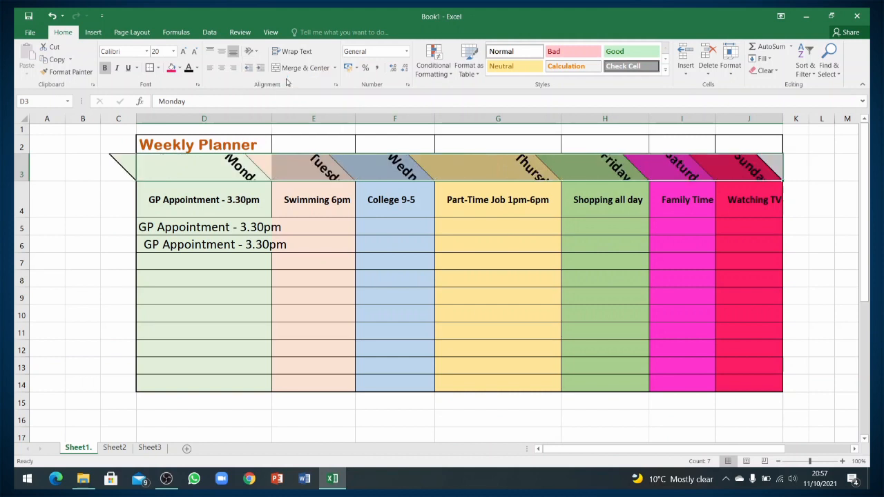
{"action": "left_click", "coordinate": [254, 53]}
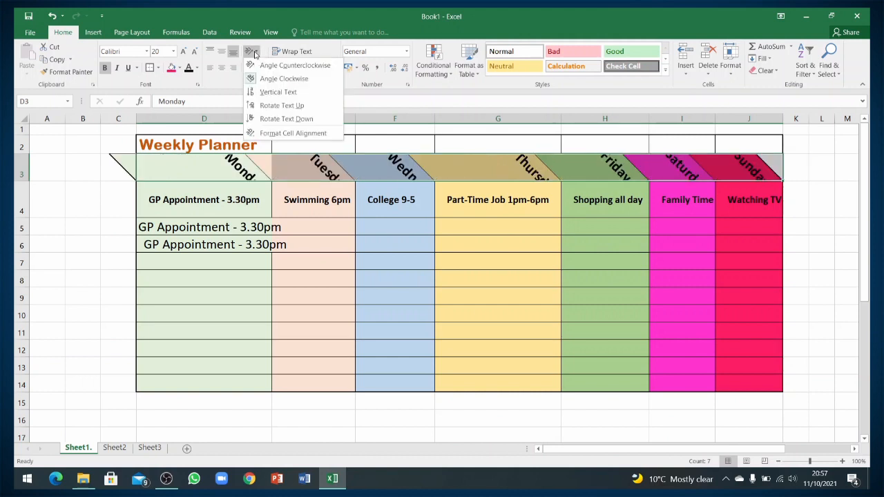
{"action": "left_click", "coordinate": [276, 92]}
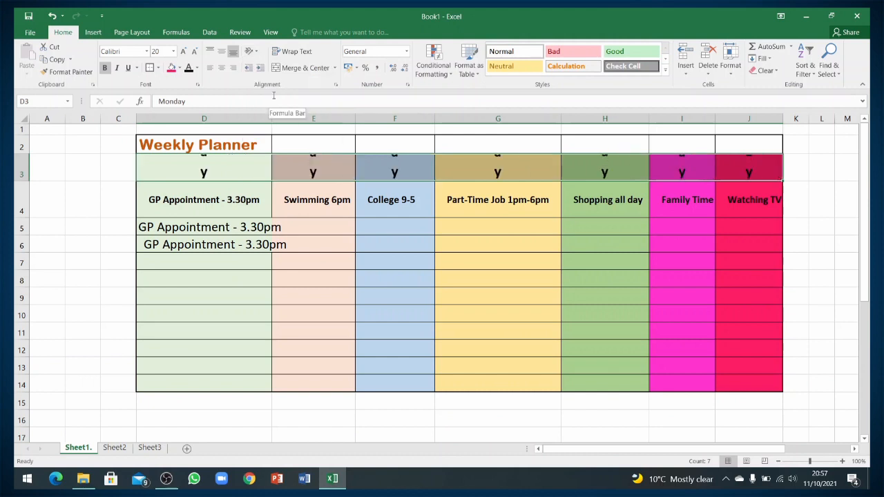
{"action": "double_click", "coordinate": [22, 180]}
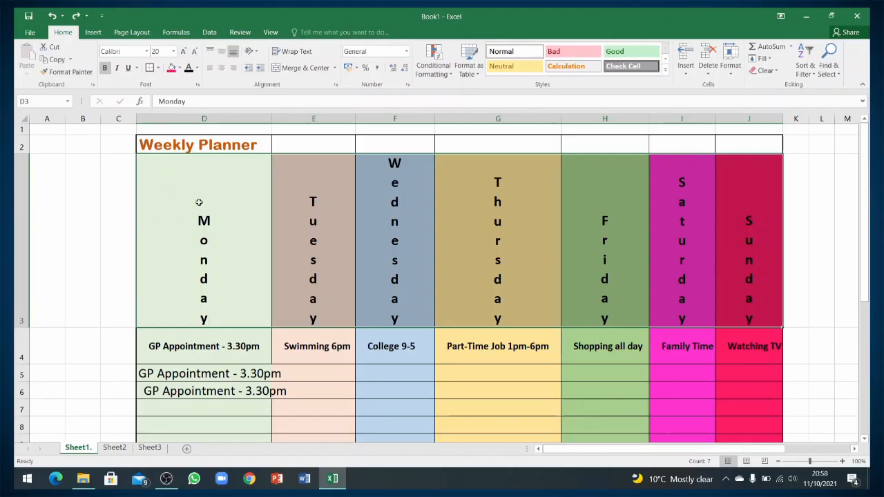
Rotate the day headings to read upward, then settle on Rotate Text Down.
{"action": "left_click", "coordinate": [251, 52]}
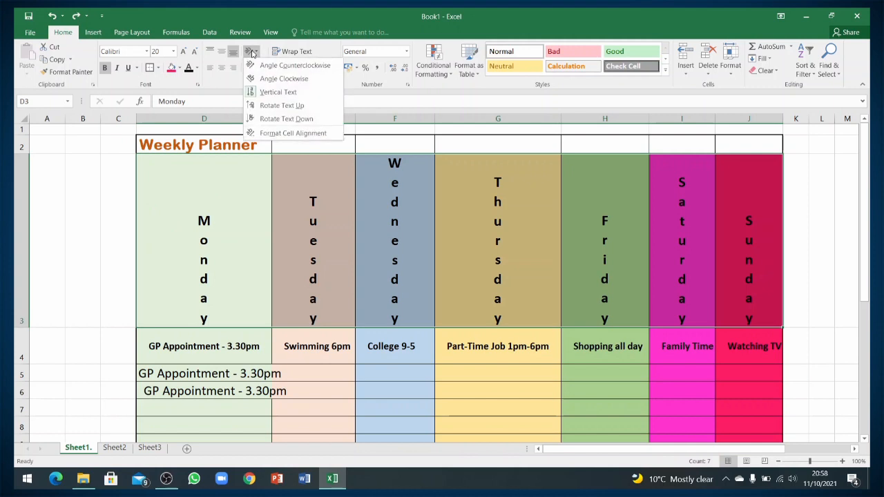
{"action": "left_click", "coordinate": [294, 107]}
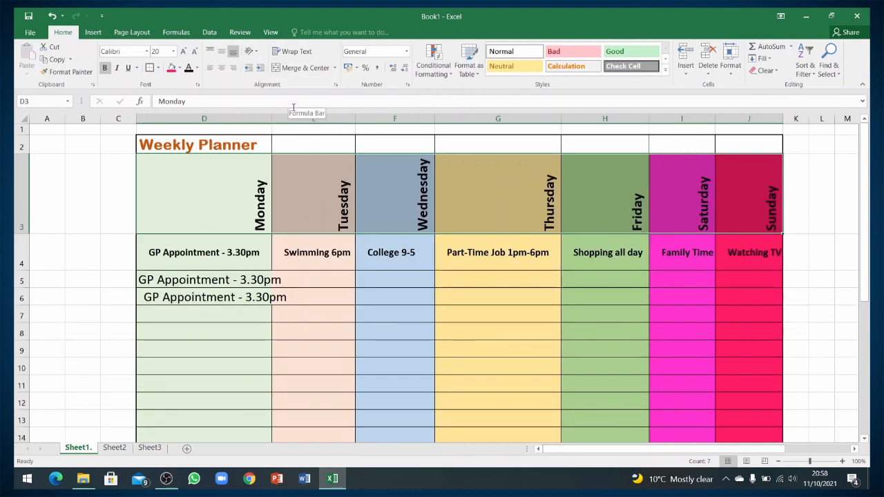
{"action": "left_click", "coordinate": [255, 53]}
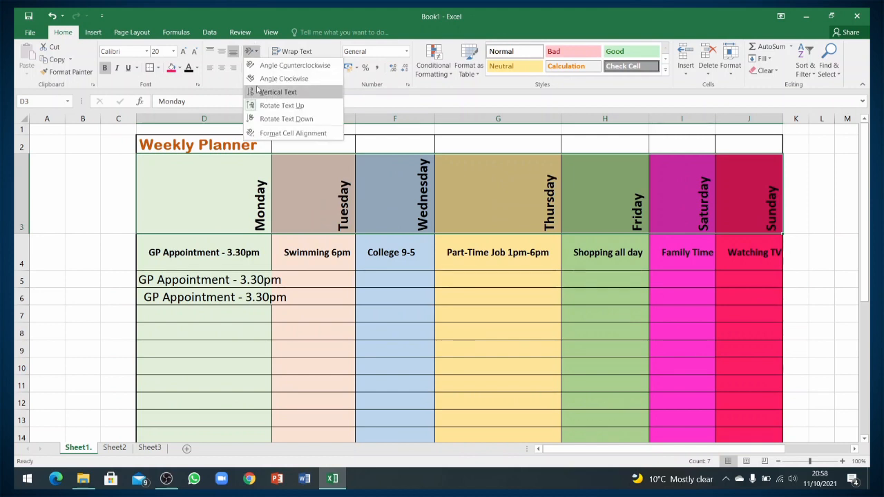
{"action": "left_click", "coordinate": [285, 120]}
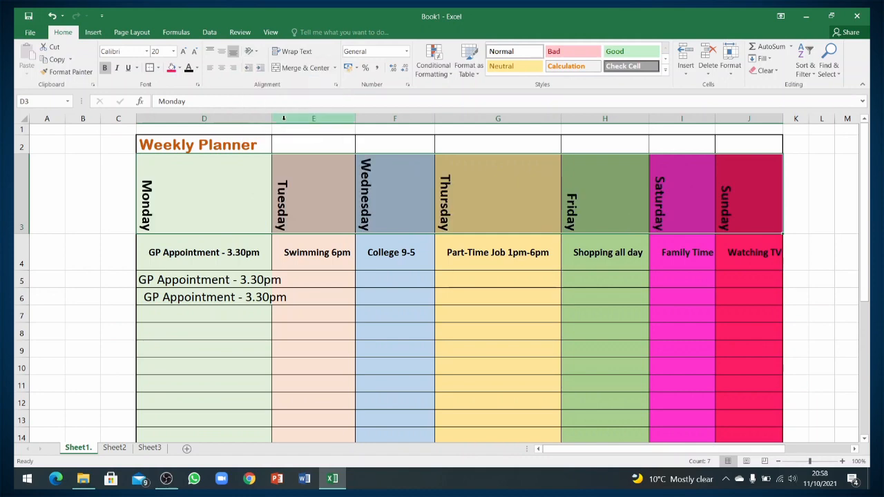
{"action": "left_click", "coordinate": [254, 54]}
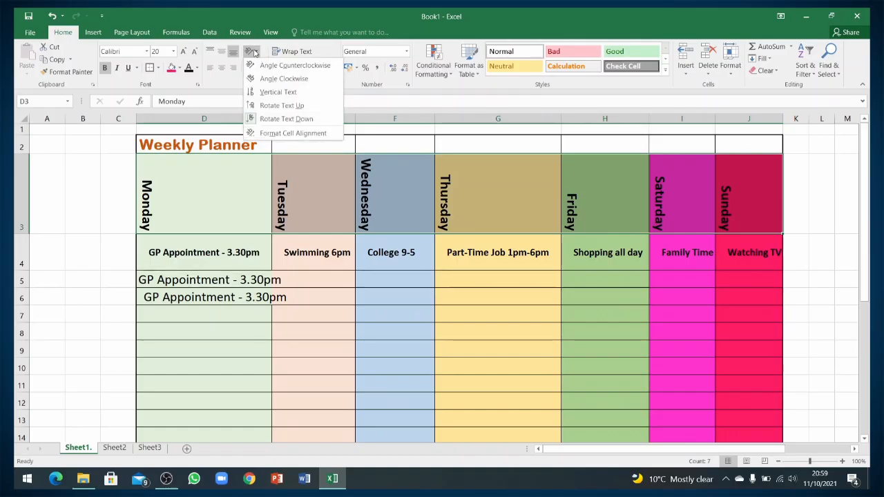
Adjust the day headings' Orientation dial in Format Cells, trying angles from 0 to 90 degrees.
{"action": "left_click", "coordinate": [307, 134]}
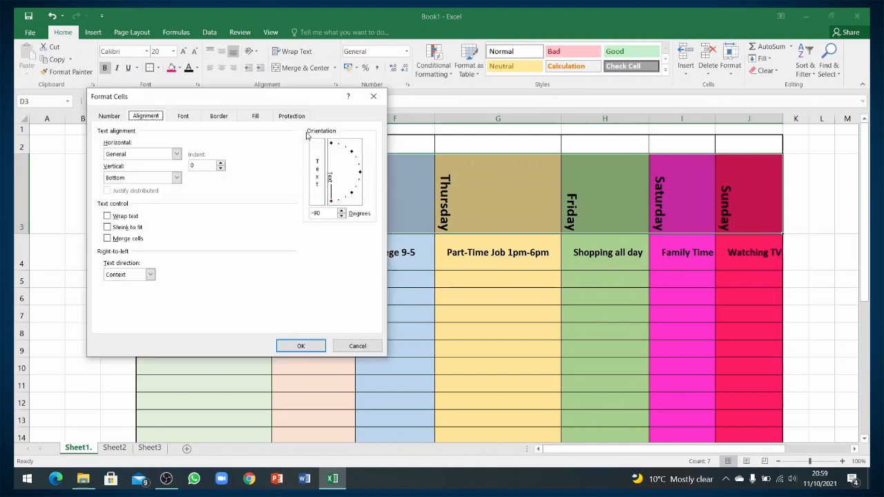
{"action": "left_click", "coordinate": [360, 173]}
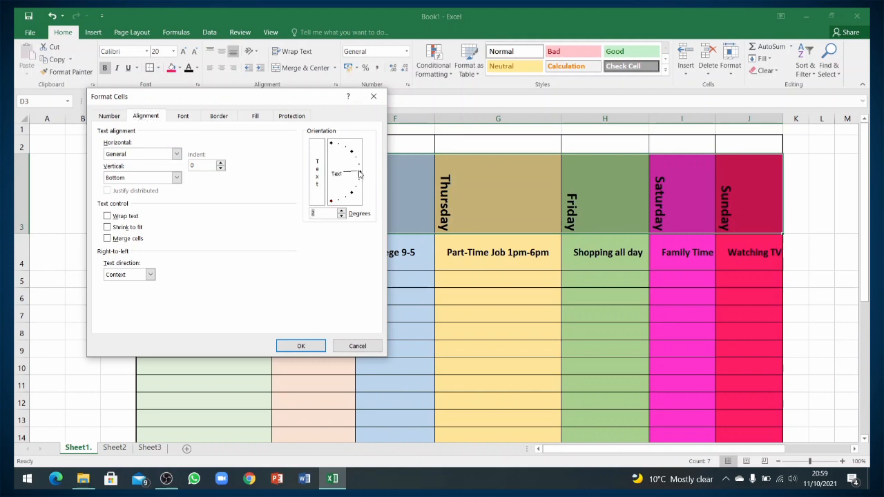
{"action": "left_click", "coordinate": [359, 167]}
{"action": "left_click", "coordinate": [356, 156]}
{"action": "left_click", "coordinate": [345, 150]}
{"action": "left_click", "coordinate": [338, 147]}
{"action": "left_click", "coordinate": [332, 145]}
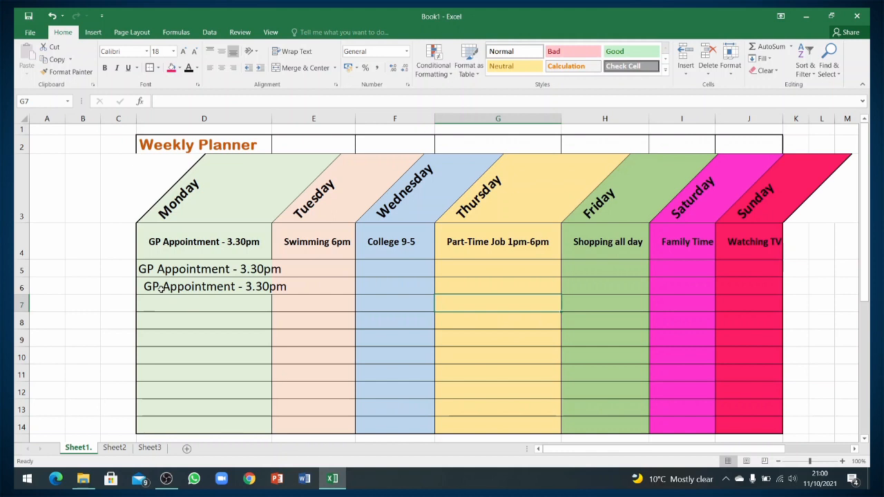
Turn on Wrap Text for cell D5 and open it for editing.
{"action": "key", "text": "Left"}
{"action": "key", "text": "Left"}
{"action": "key", "text": "Left"}
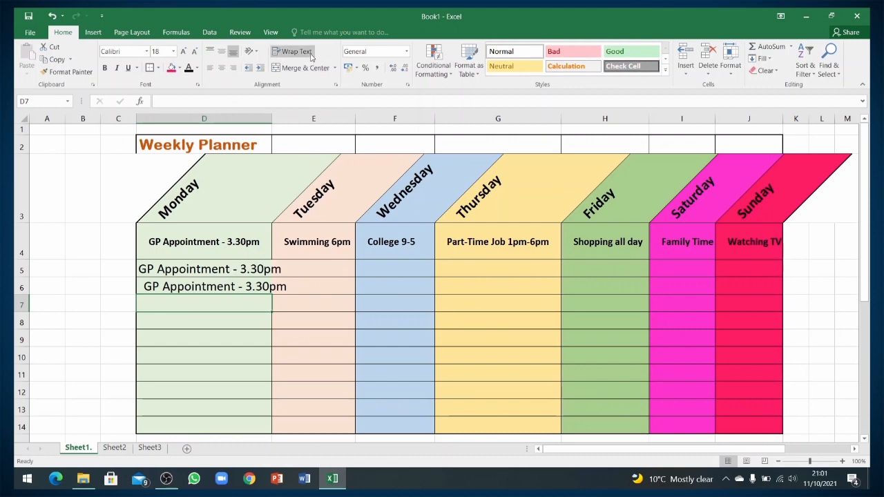
{"action": "left_click", "coordinate": [264, 268]}
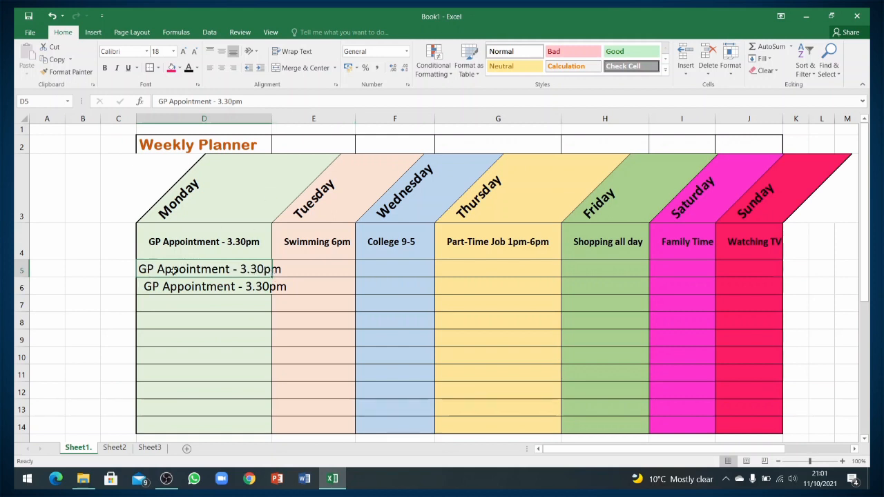
{"action": "mouse_move", "coordinate": [174, 271]}
{"action": "left_mouse_down"}
{"action": "mouse_move", "coordinate": [279, 269]}
{"action": "mouse_move", "coordinate": [257, 271]}
{"action": "left_mouse_up"}
{"action": "left_click", "coordinate": [296, 53]}
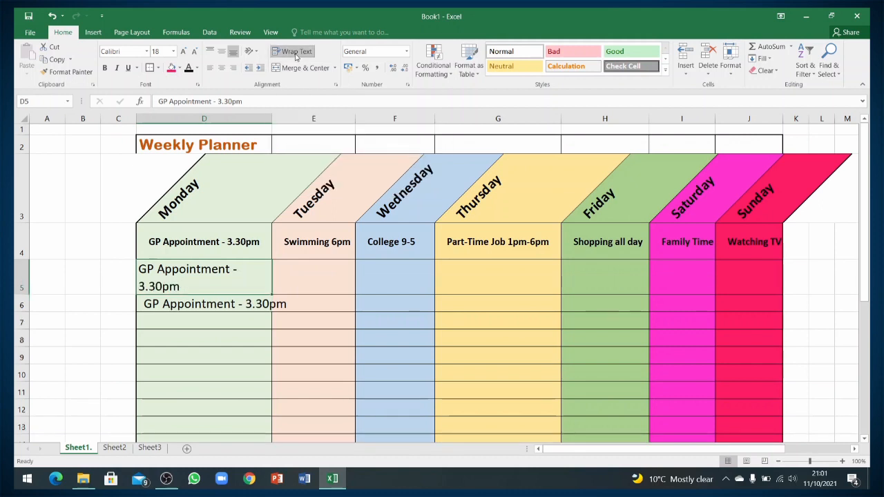
{"action": "double_click", "coordinate": [244, 276]}
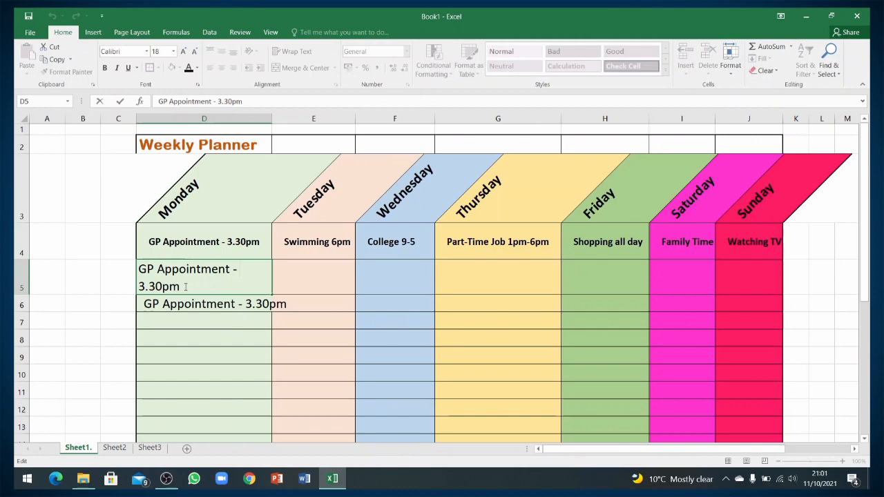
Apply Wrap Text to the activity cells D4:J7.
{"action": "left_click_drag", "start_coordinate": [185, 249], "coordinate": [730, 324]}
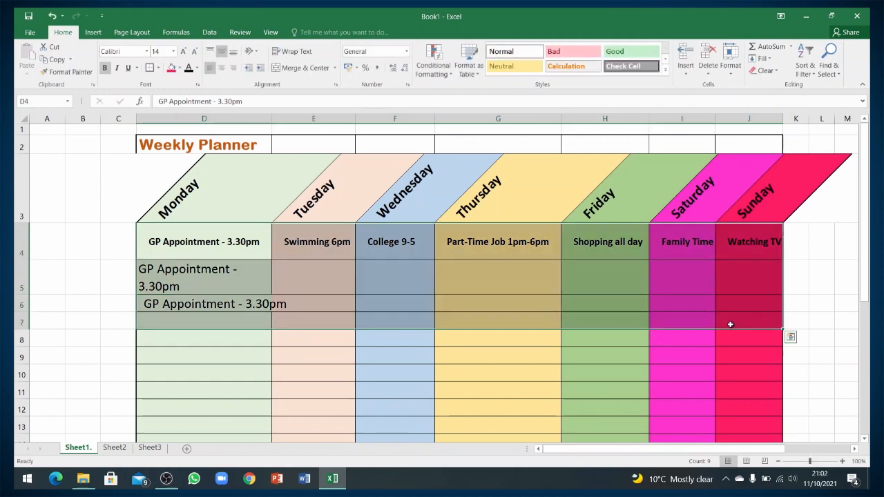
{"action": "left_click", "coordinate": [305, 53]}
{"action": "left_click", "coordinate": [361, 322]}
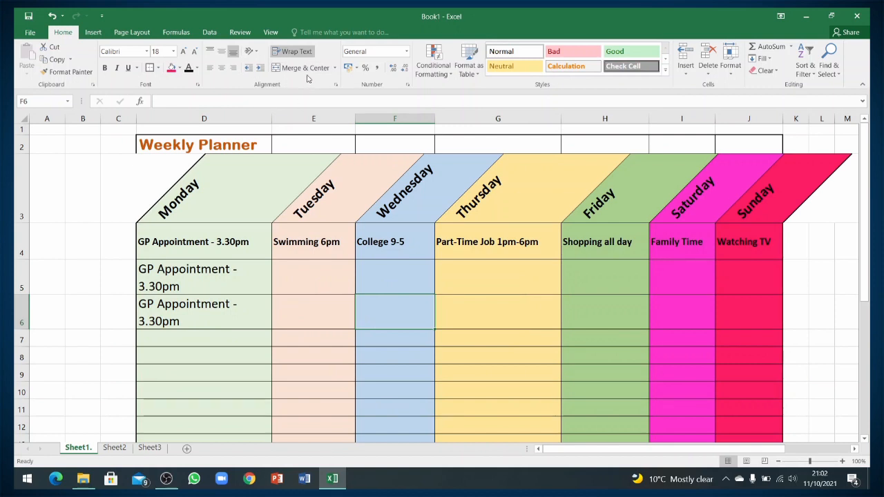
Select the title row from D2 across to J2.
{"action": "left_click", "coordinate": [163, 145]}
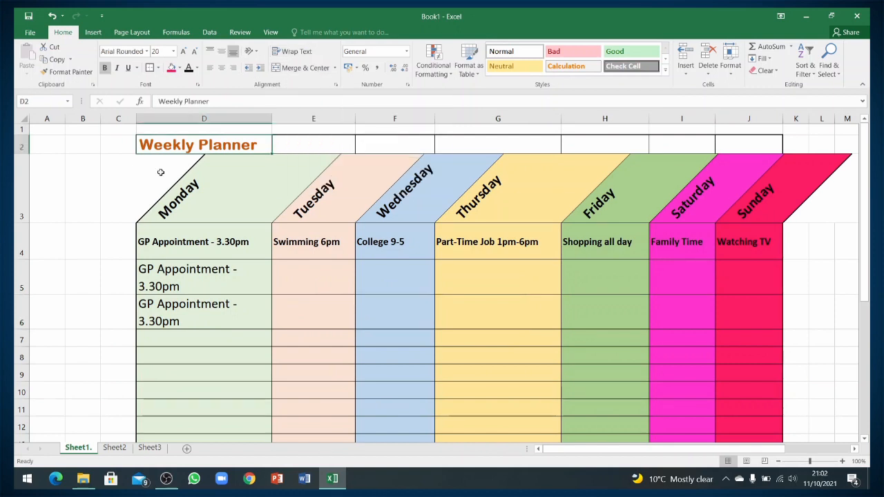
{"action": "left_click", "coordinate": [160, 172]}
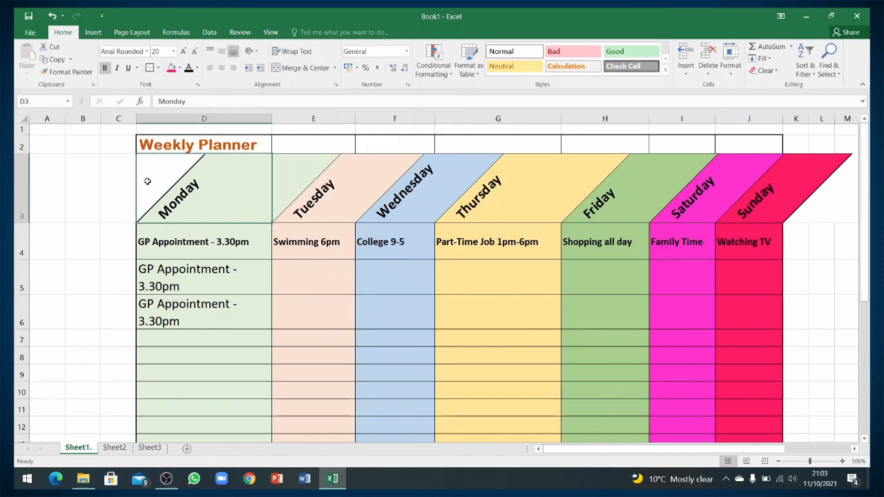
{"action": "left_click", "coordinate": [169, 145]}
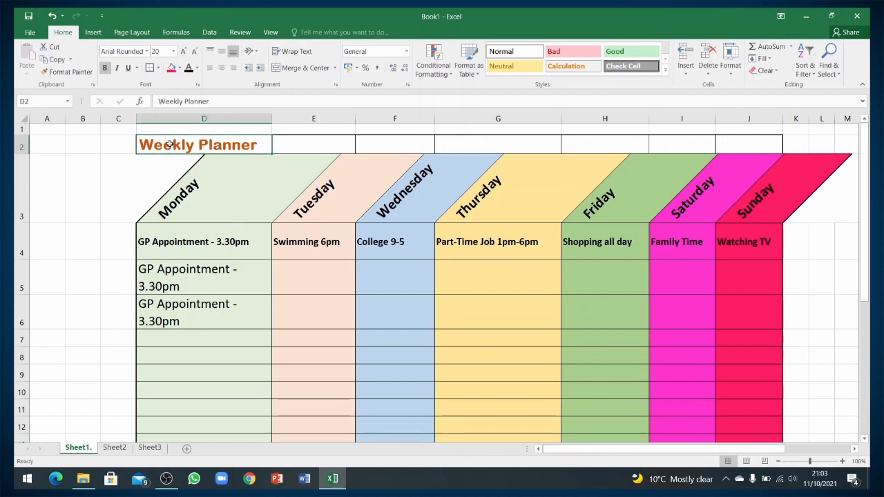
{"action": "left_click_drag", "start_coordinate": [169, 145], "coordinate": [746, 147]}
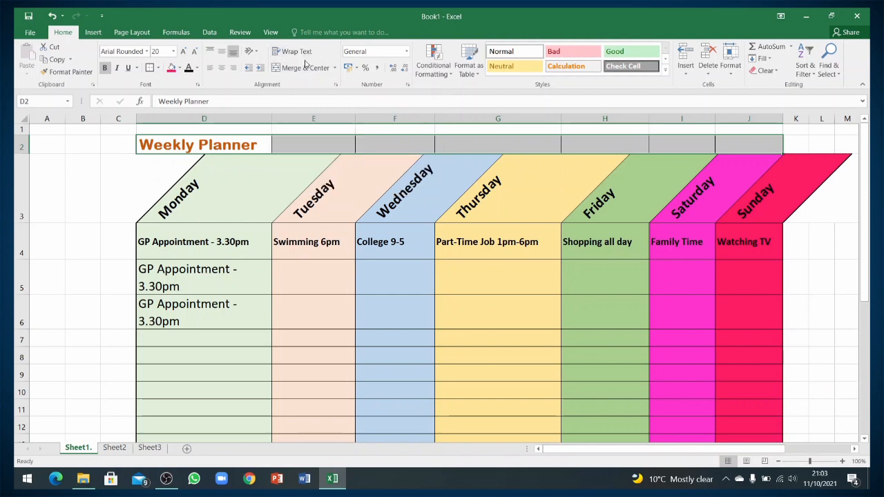
Merge & Center D2:J2, then try left and finally right alignment for the Weekly Planner title.
{"action": "left_click", "coordinate": [304, 67]}
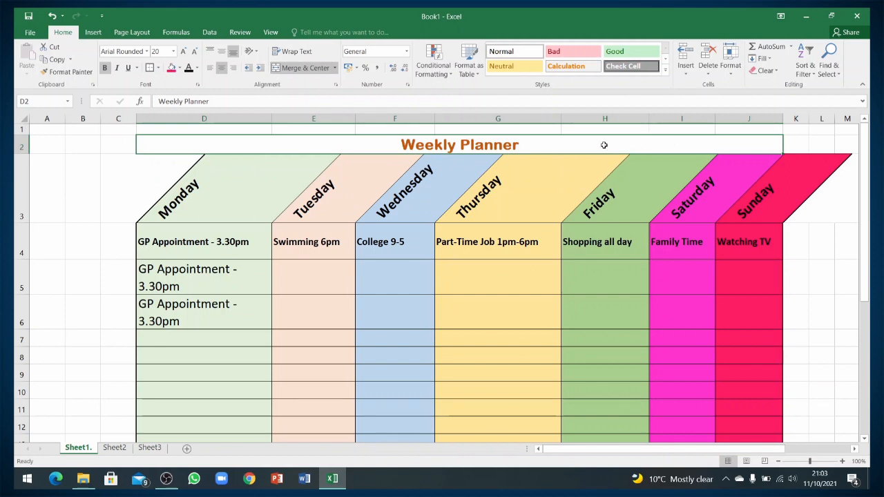
{"action": "left_click", "coordinate": [210, 70]}
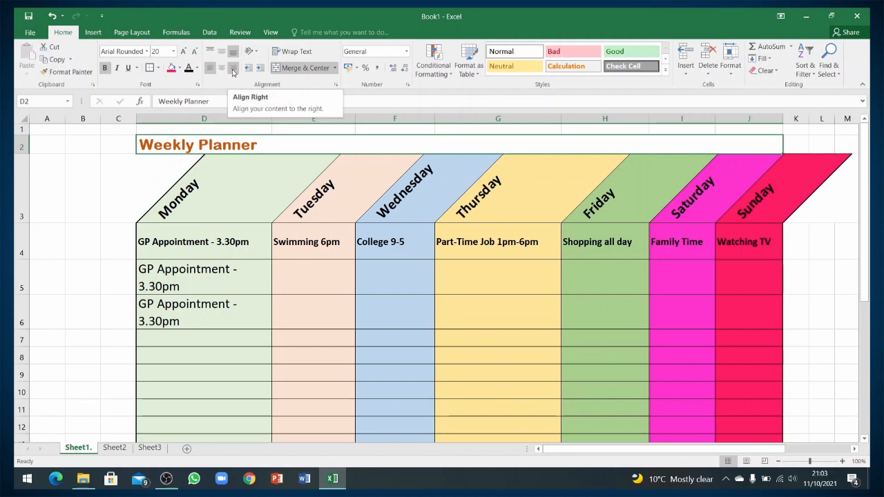
{"action": "left_click", "coordinate": [233, 72]}
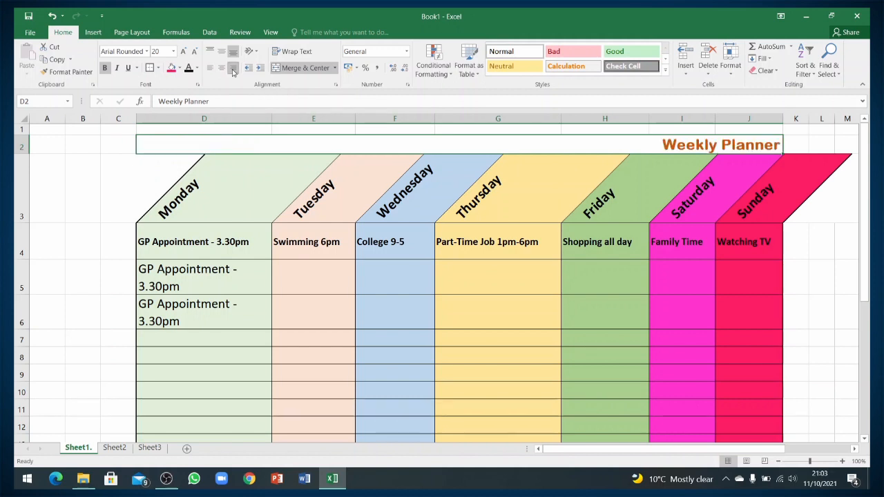